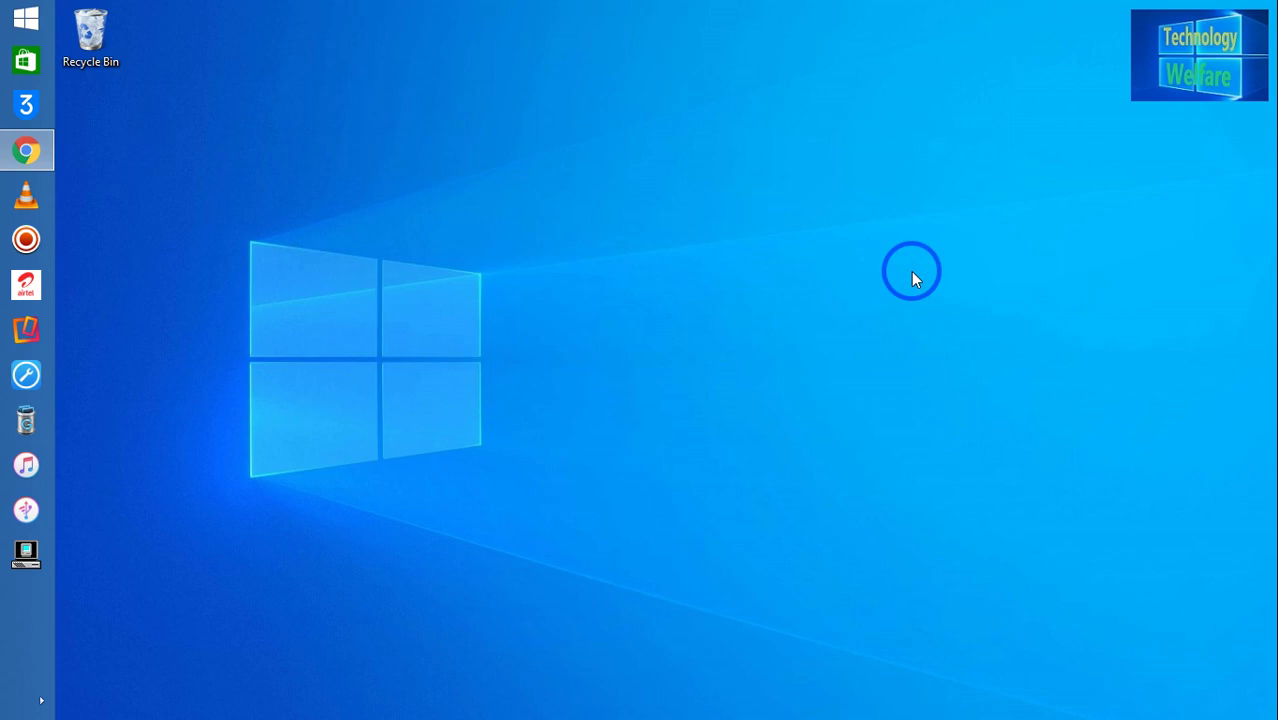
- Search Windows for 'win', launch WinRAR, and open a This PC Explorer window
mouse_move(1276, 718)
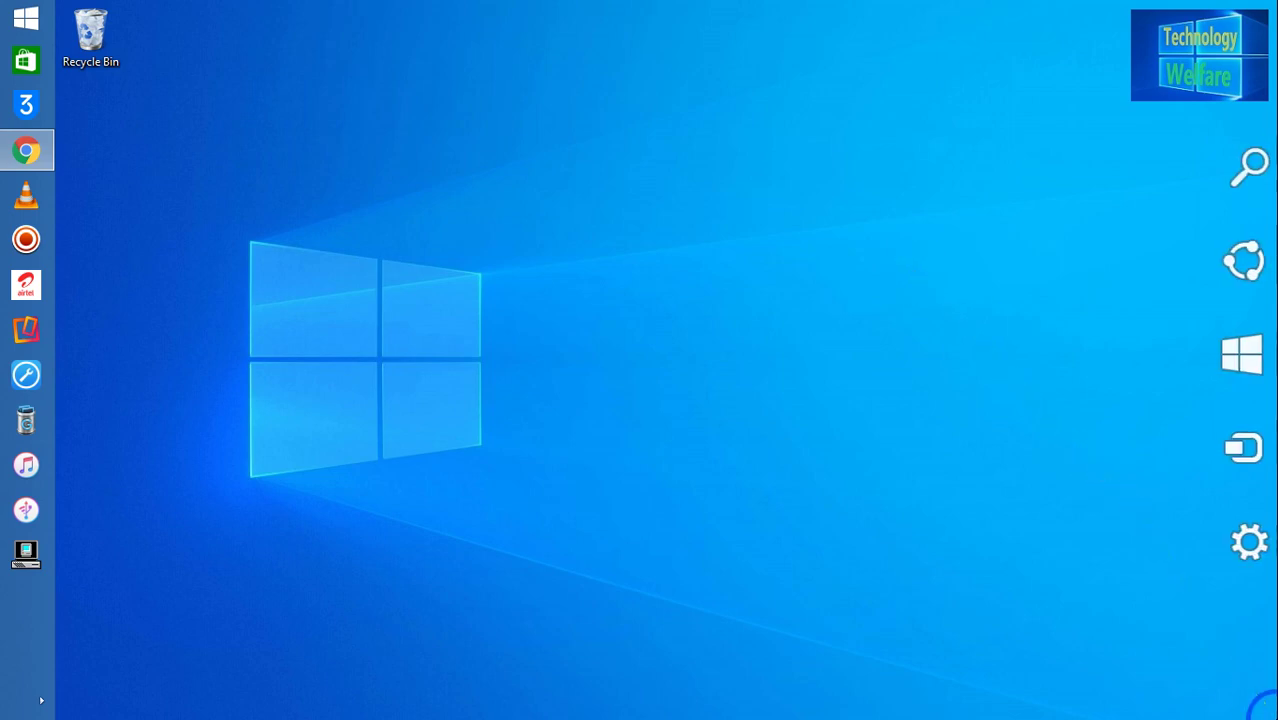
click(1244, 163)
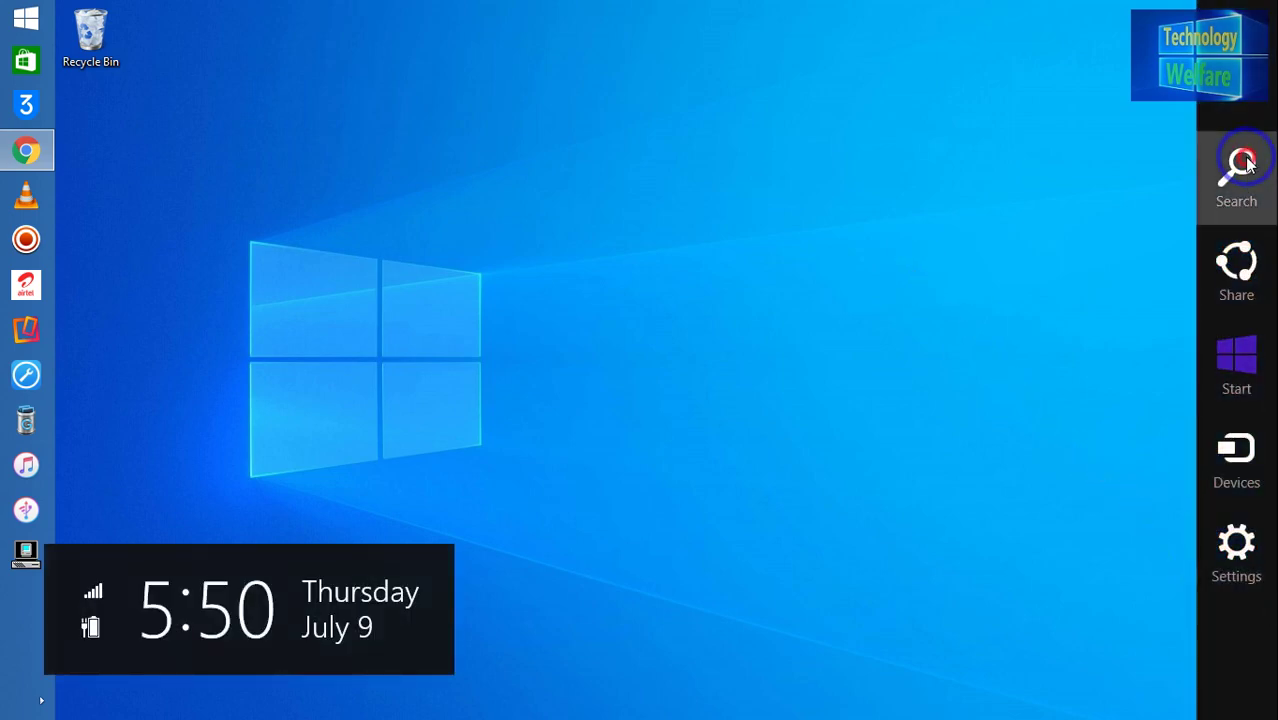
click(1080, 120)
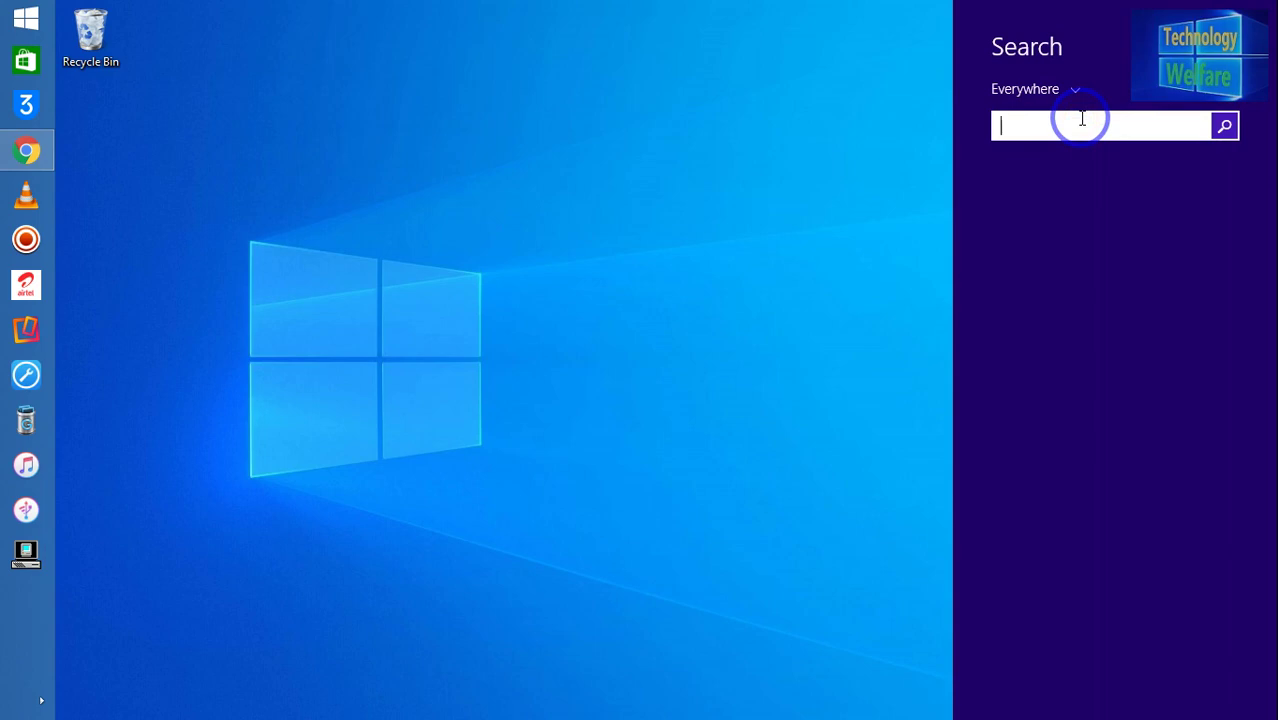
text(winRAR)
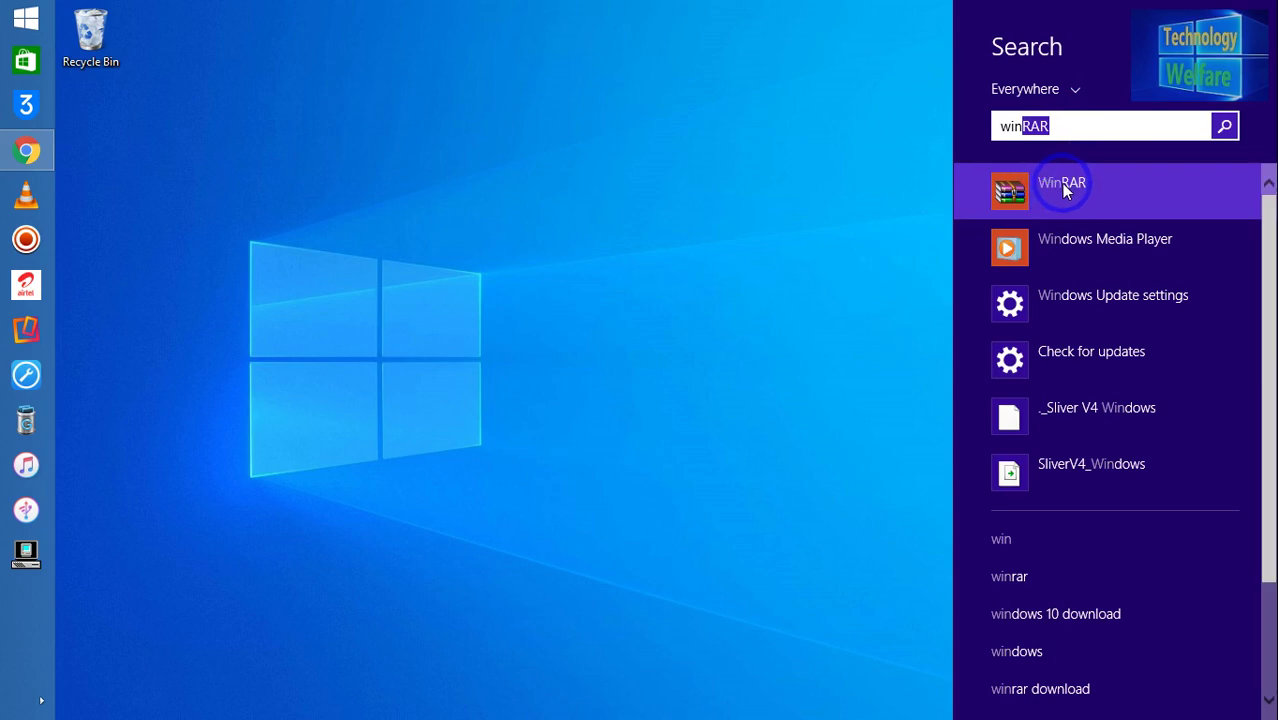
click(1063, 186)
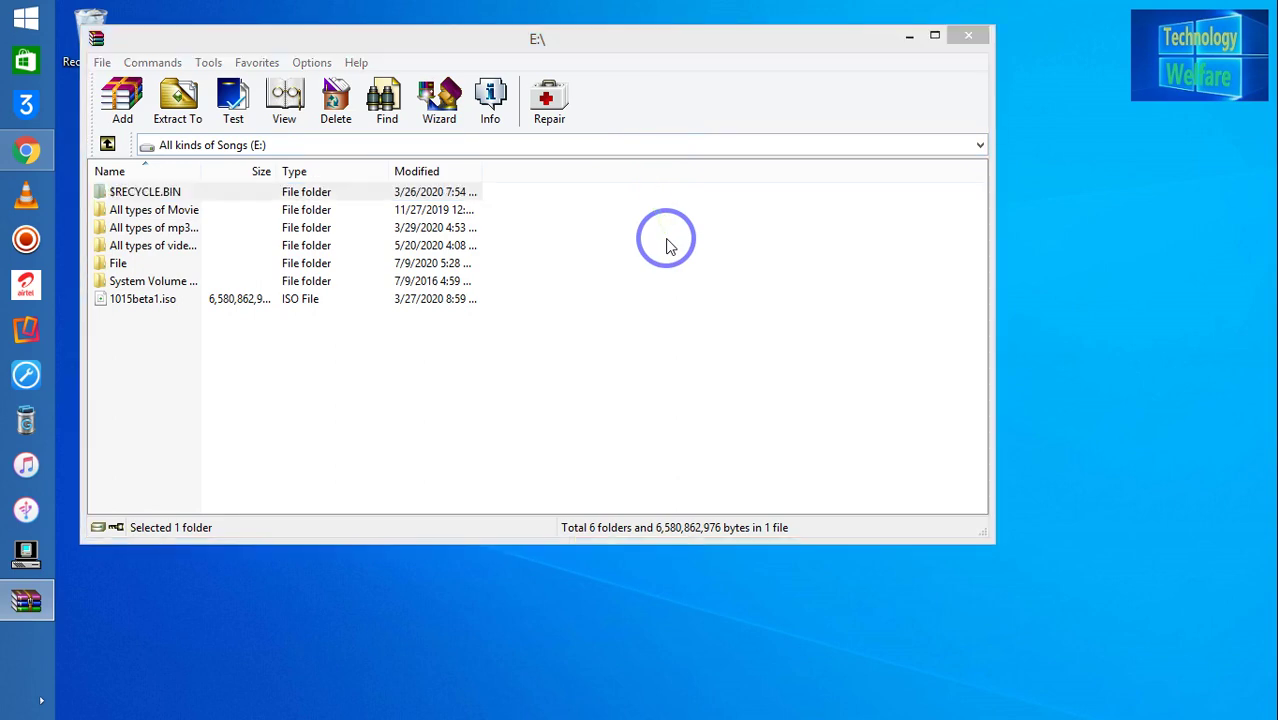
key(super+e)
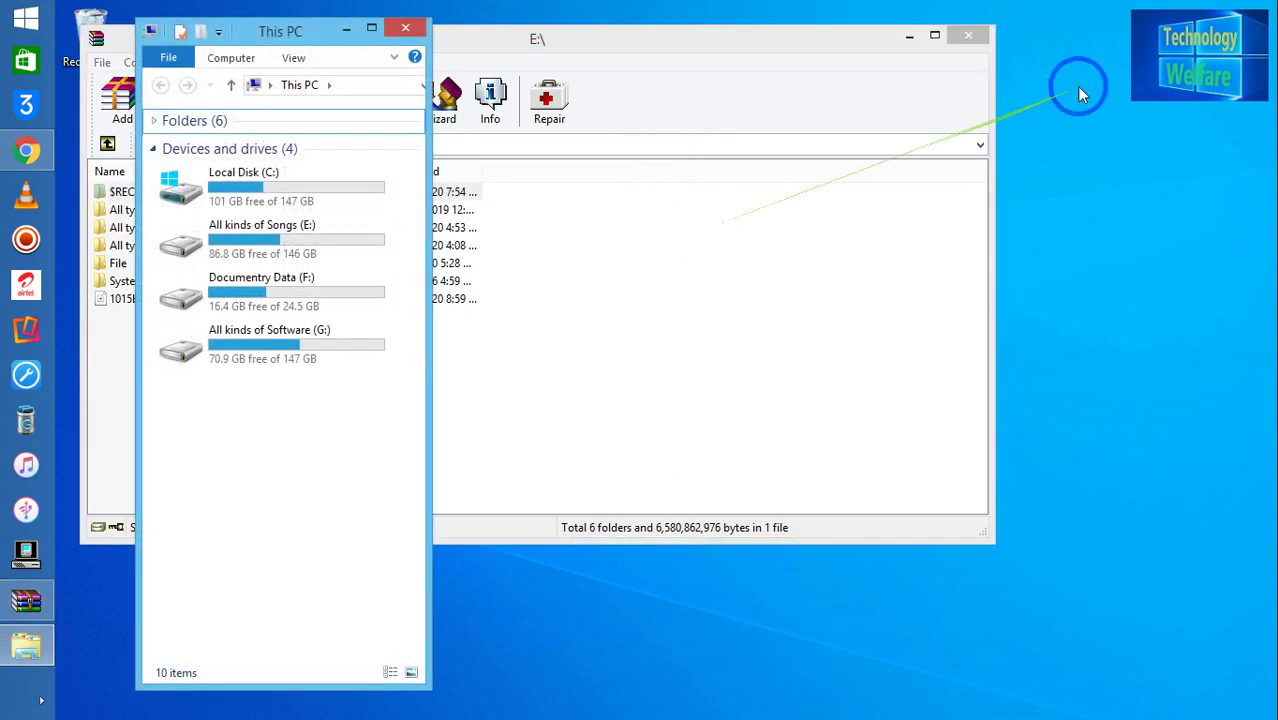
double_click(316, 224)
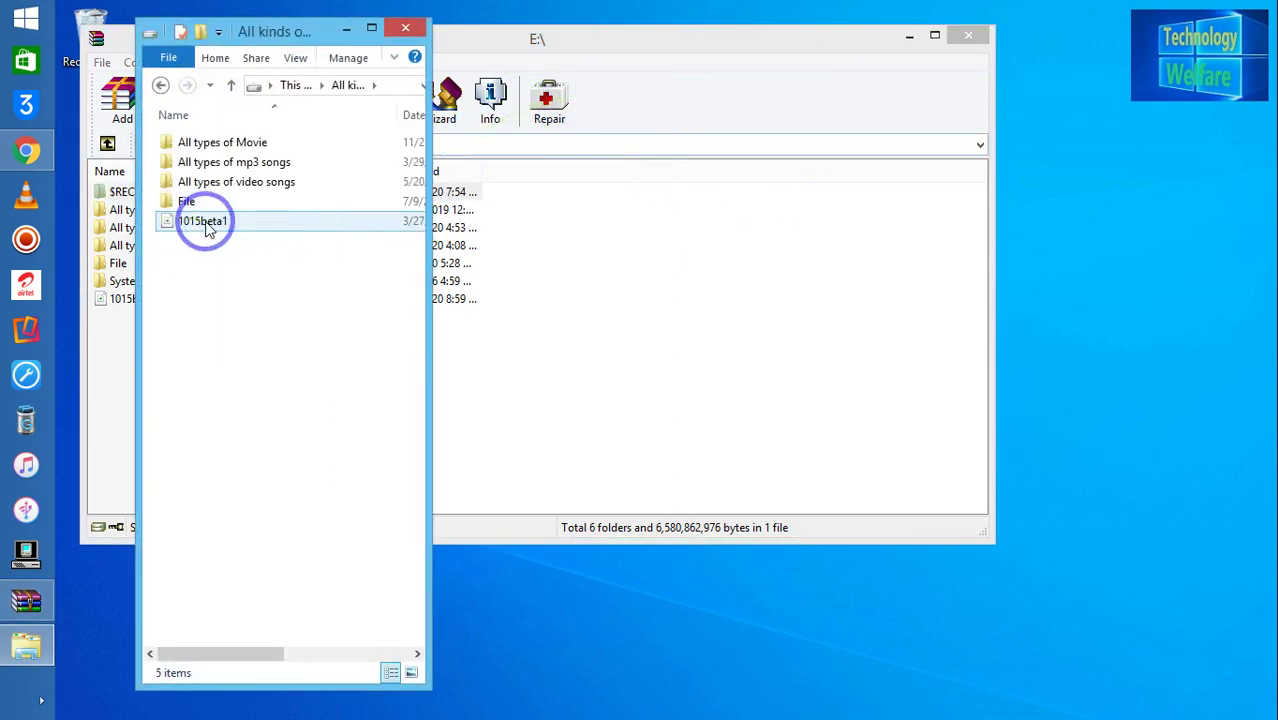
click(203, 224)
click(207, 228)
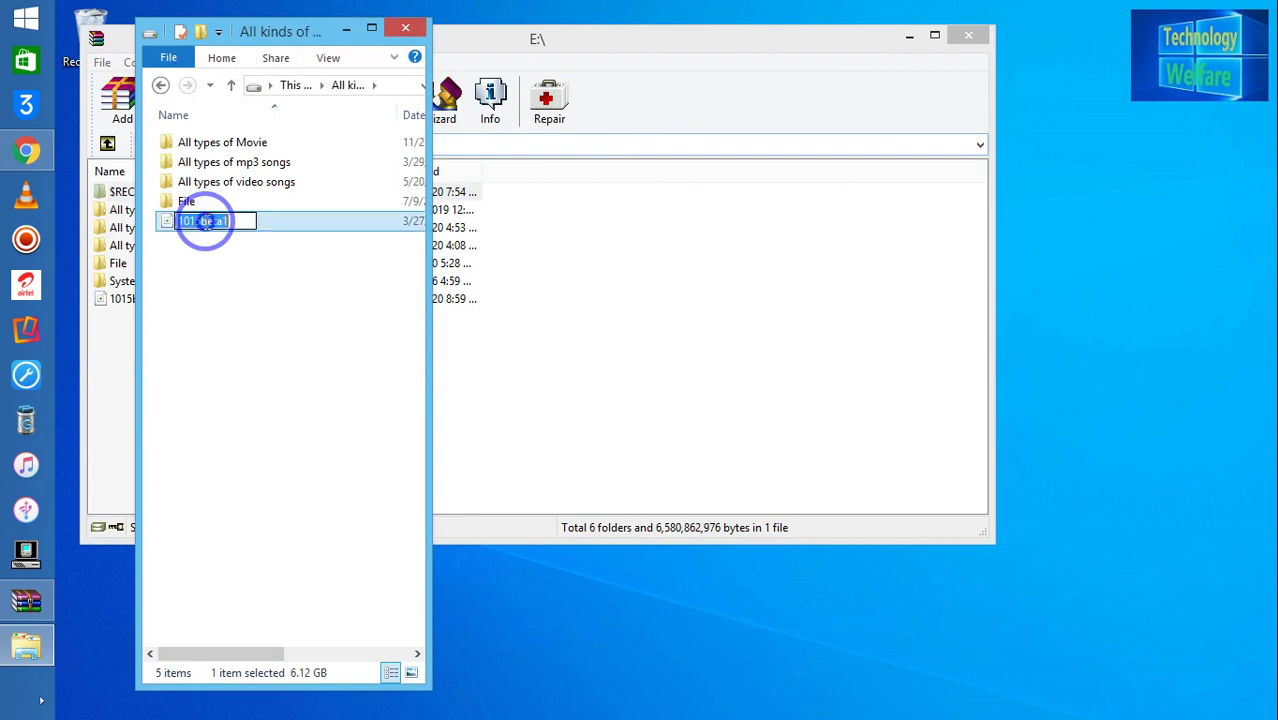
right_click(294, 222)
click(313, 228)
right_click(313, 226)
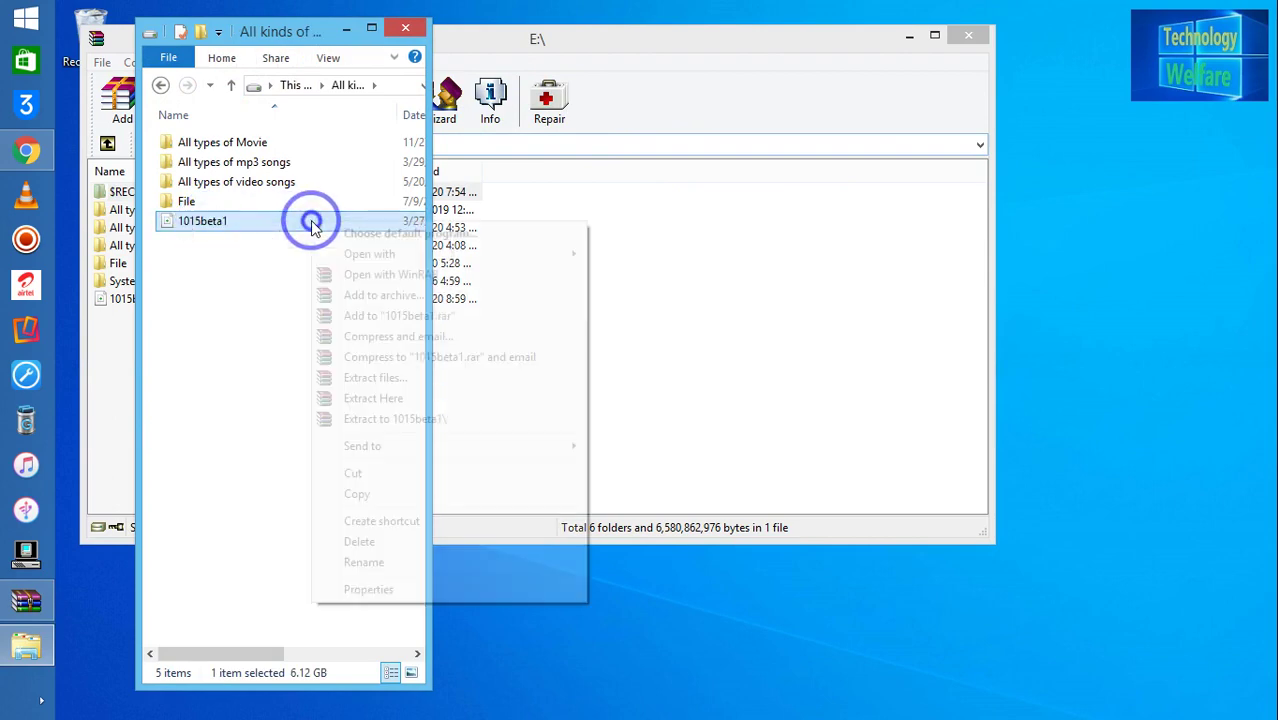
click(369, 590)
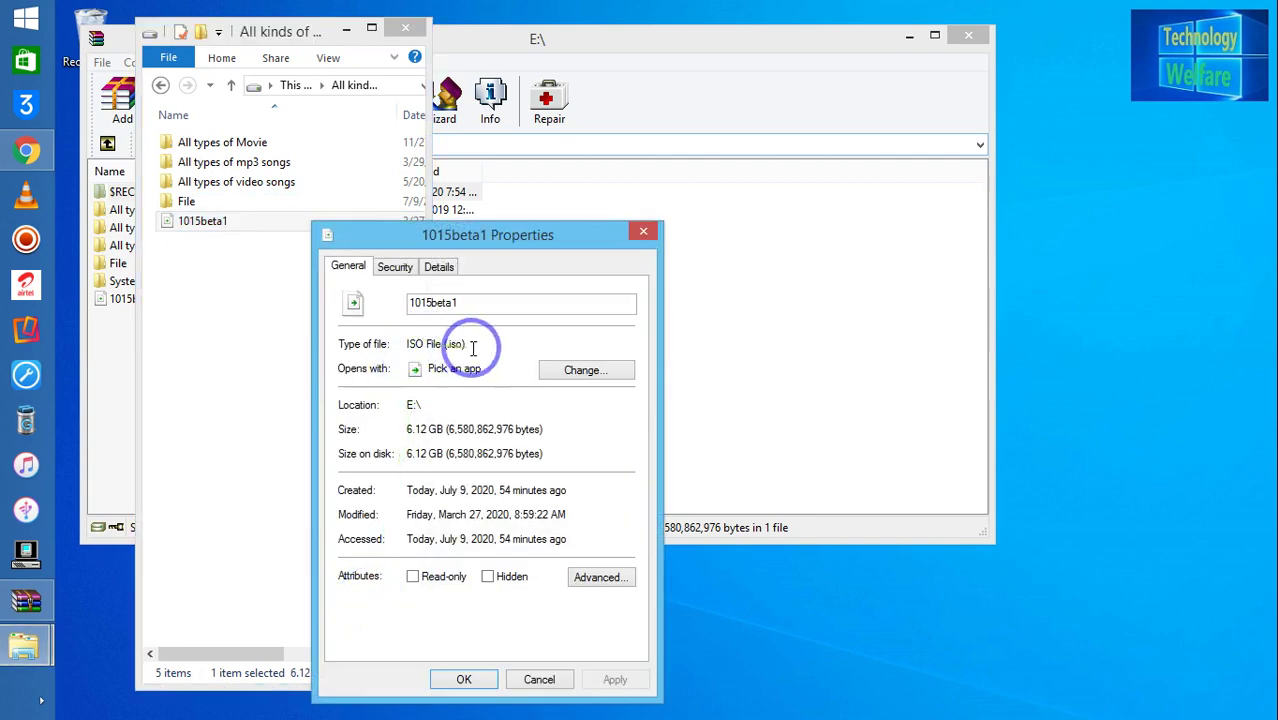
click(644, 236)
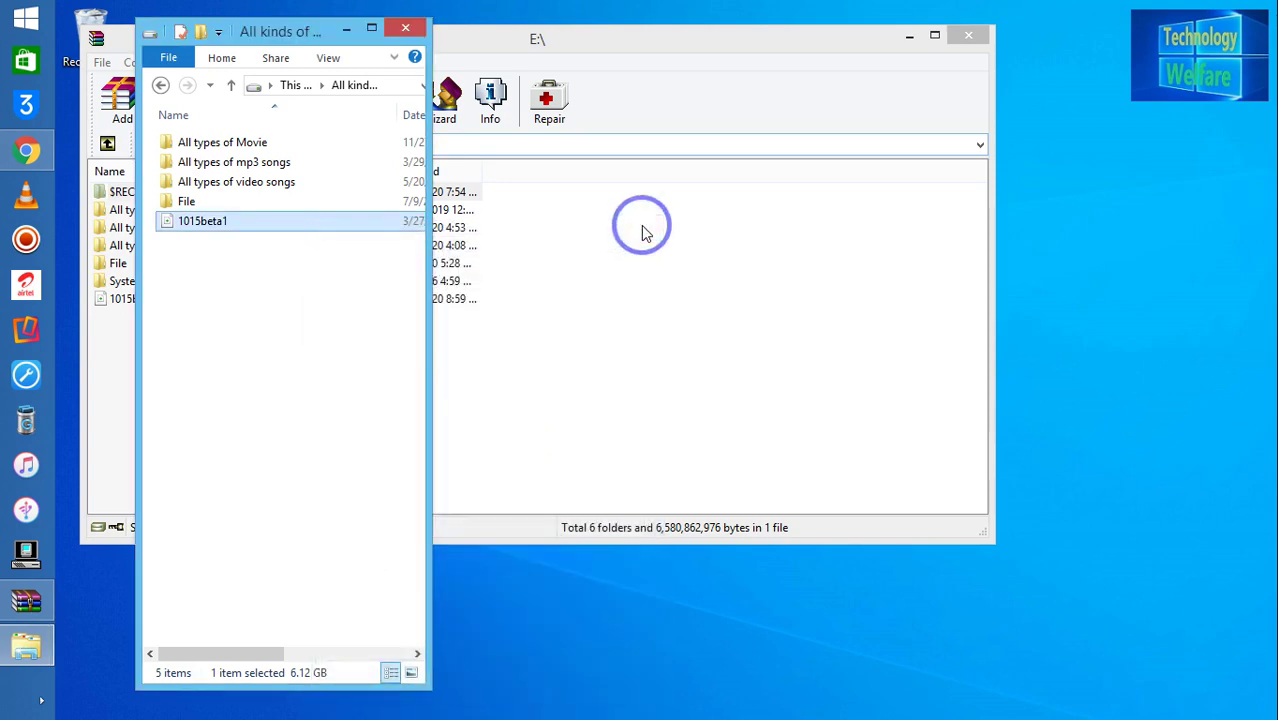
click(403, 28)
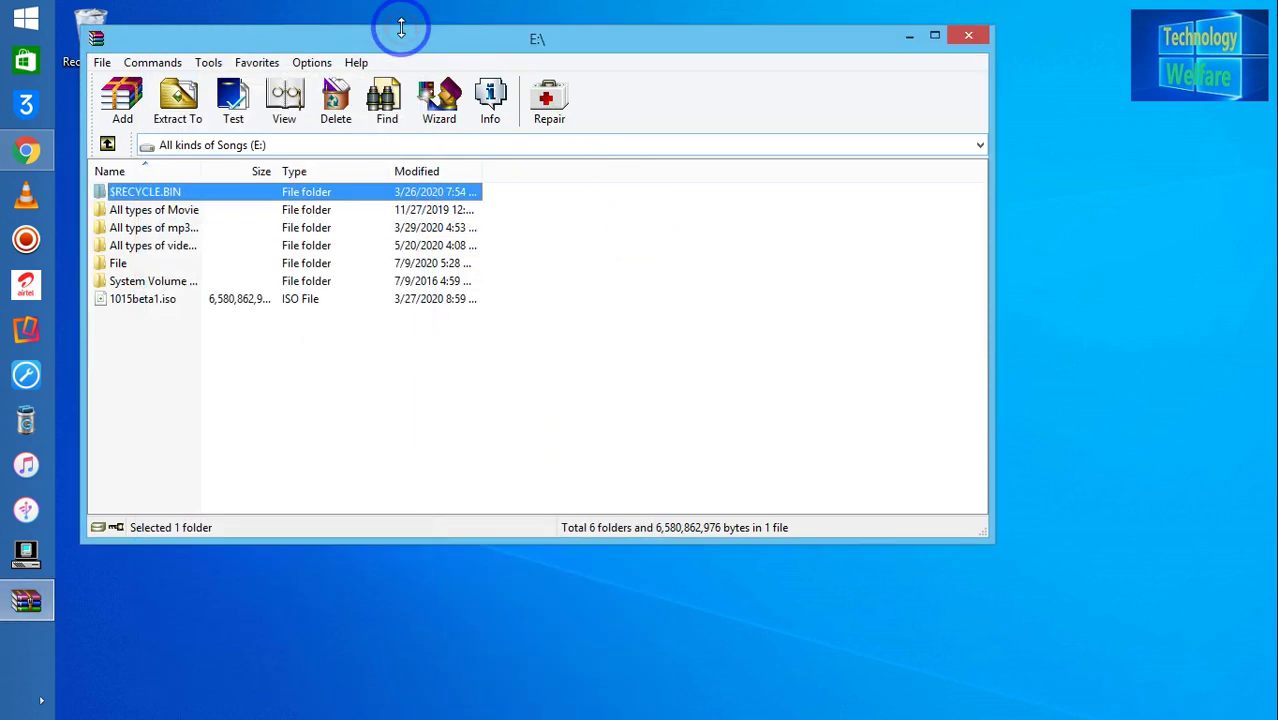
- Try extracting twice, dismissing the access-denied errors and maximizing WinRAR, then select 1015beta1.iso
click(190, 90)
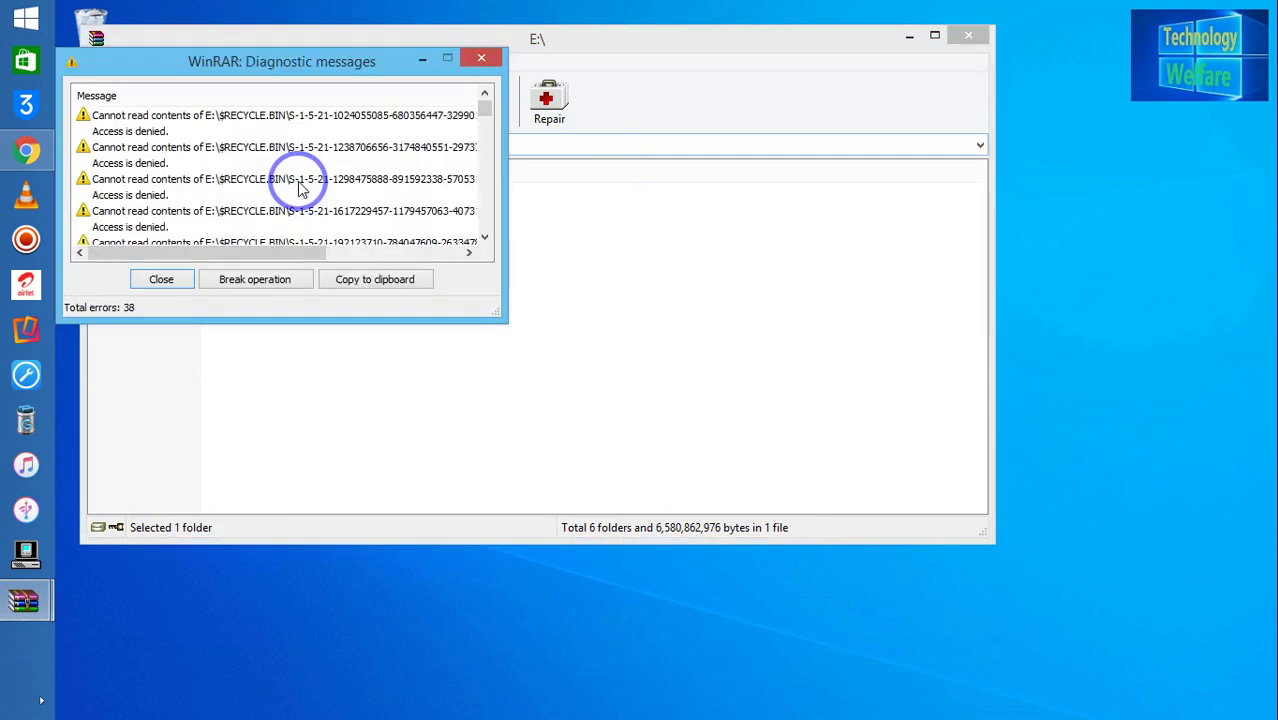
click(480, 57)
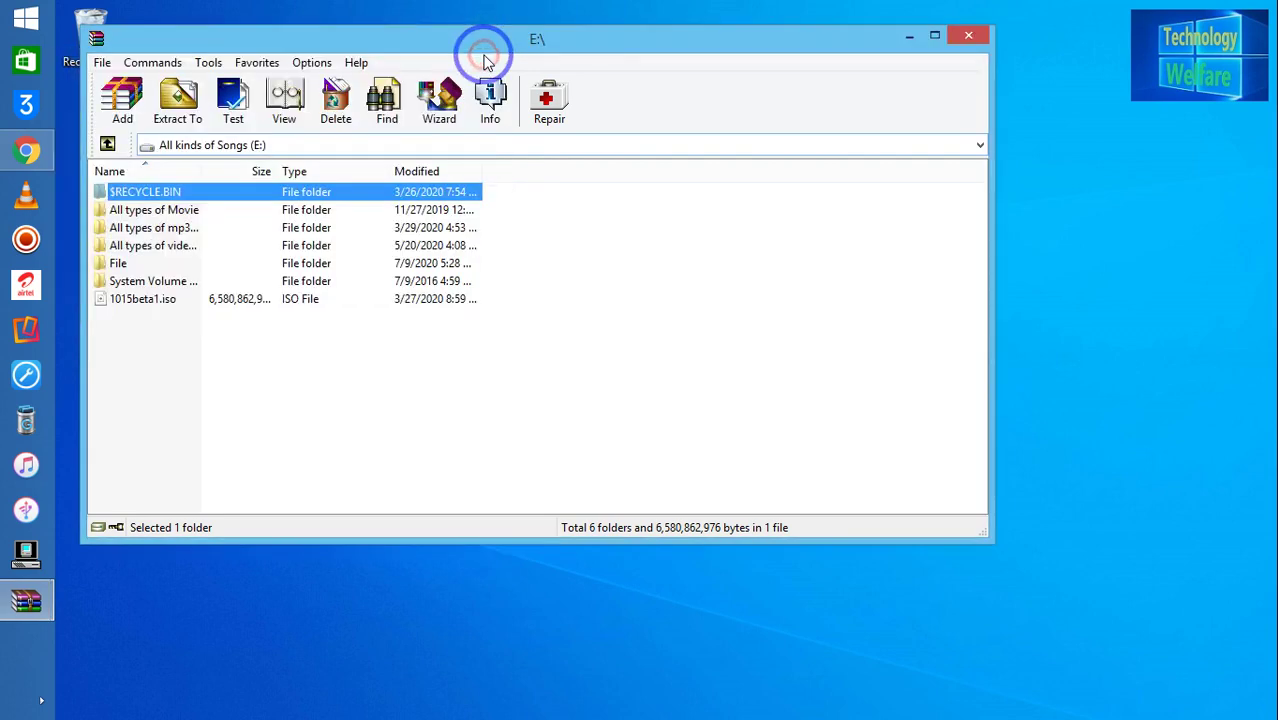
click(935, 34)
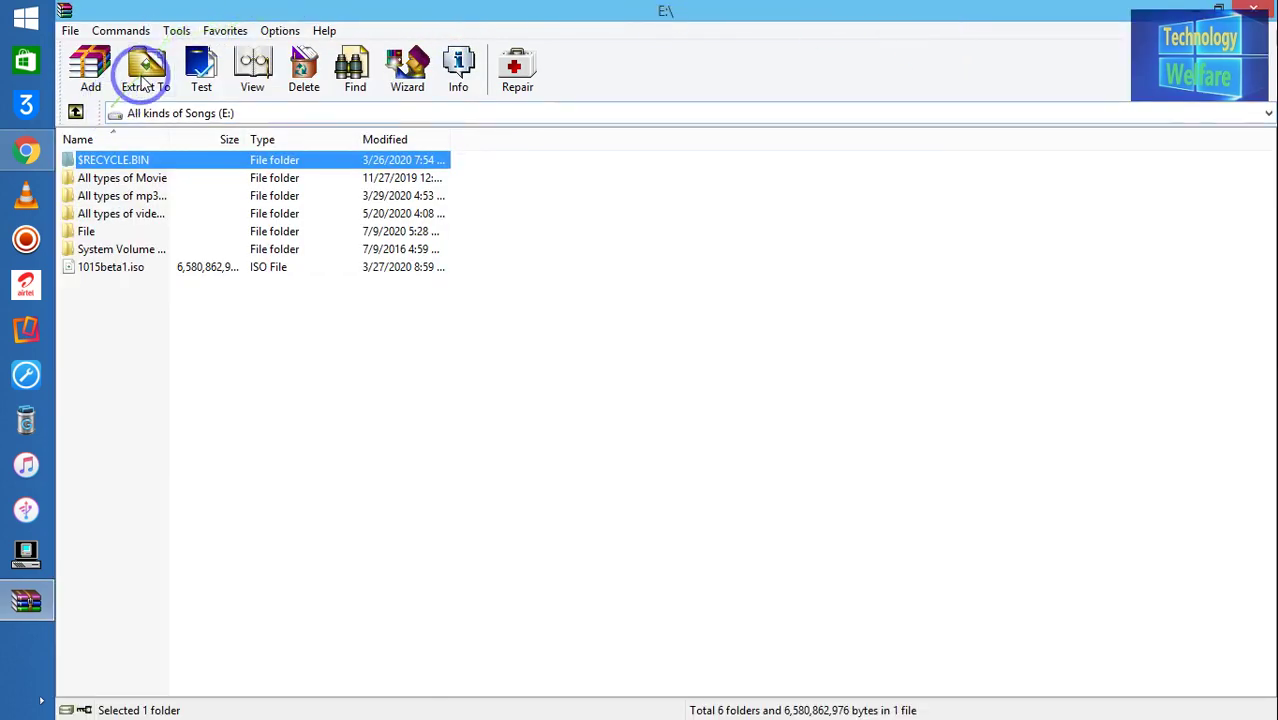
click(142, 76)
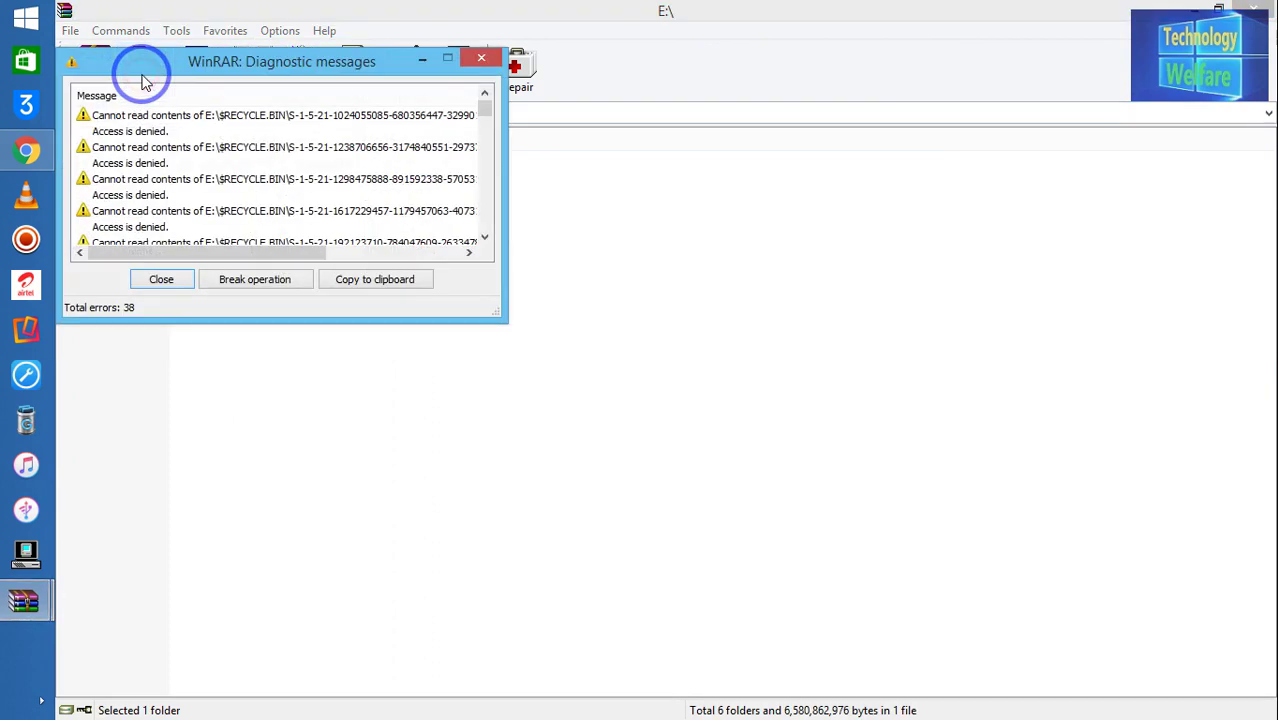
click(482, 63)
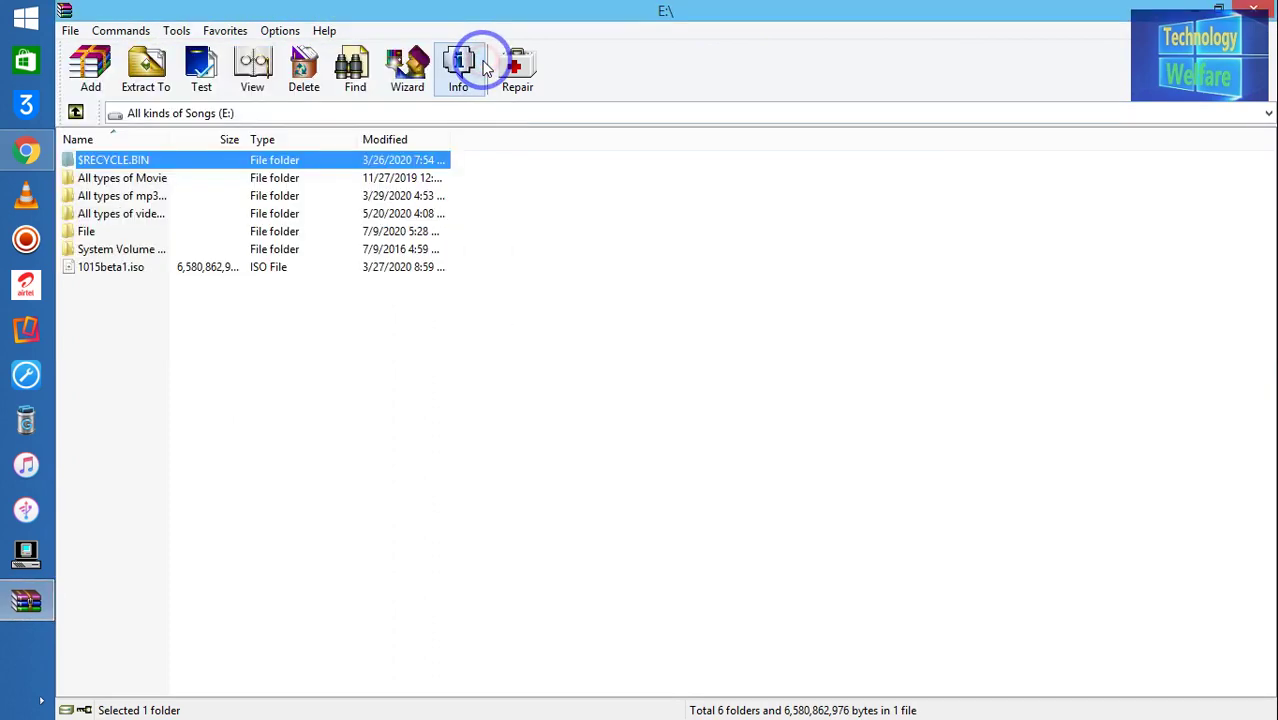
click(95, 266)
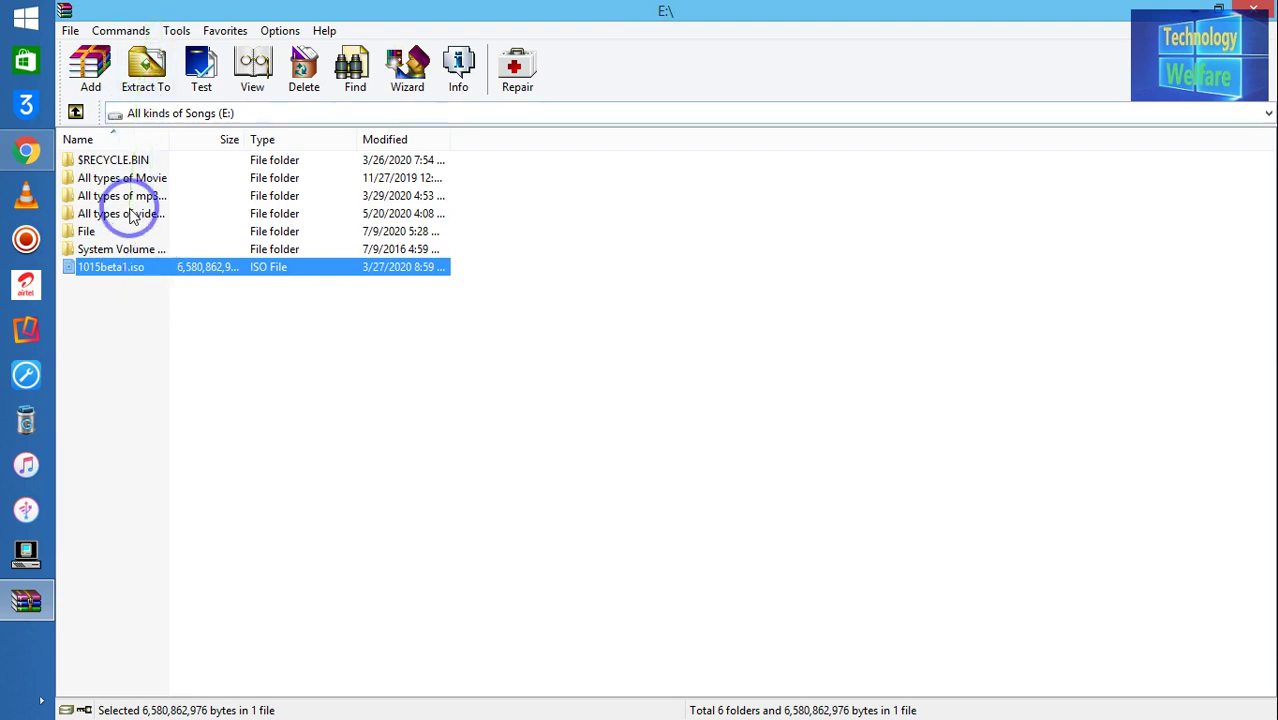
- Open the 1015beta1.iso archive and bring up the options for 1015beta1.rdr
click(70, 31)
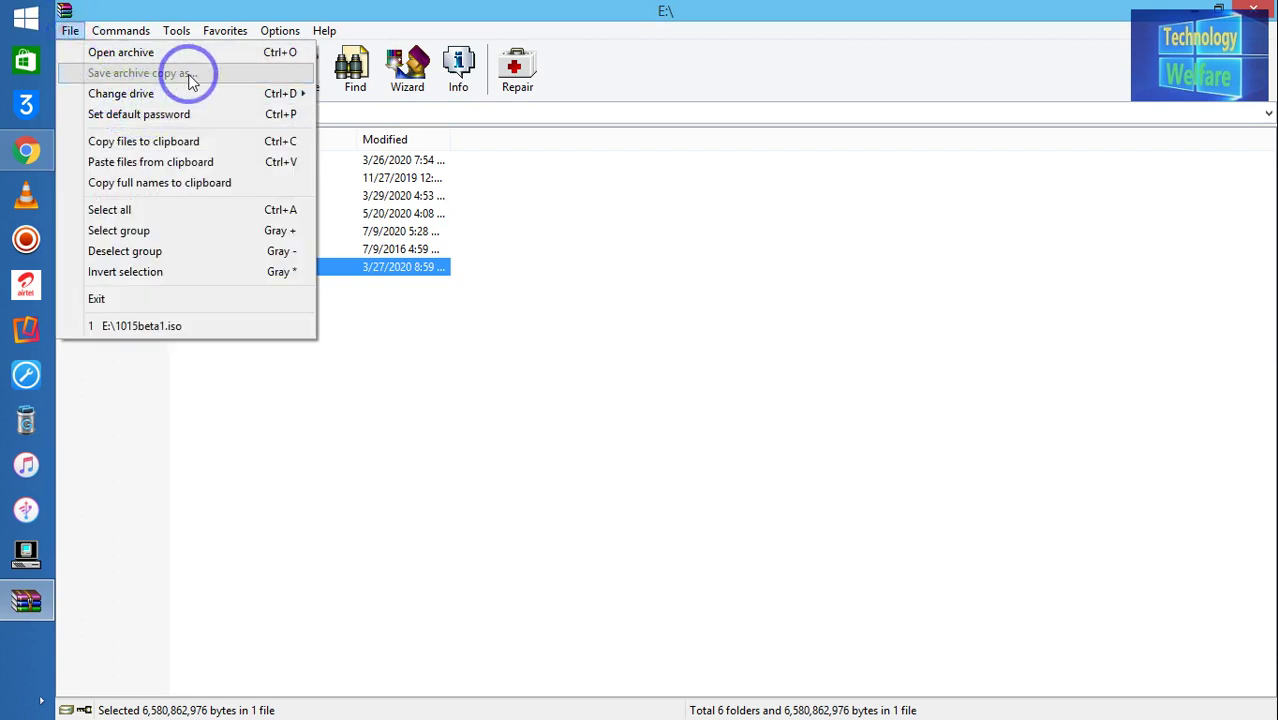
click(650, 192)
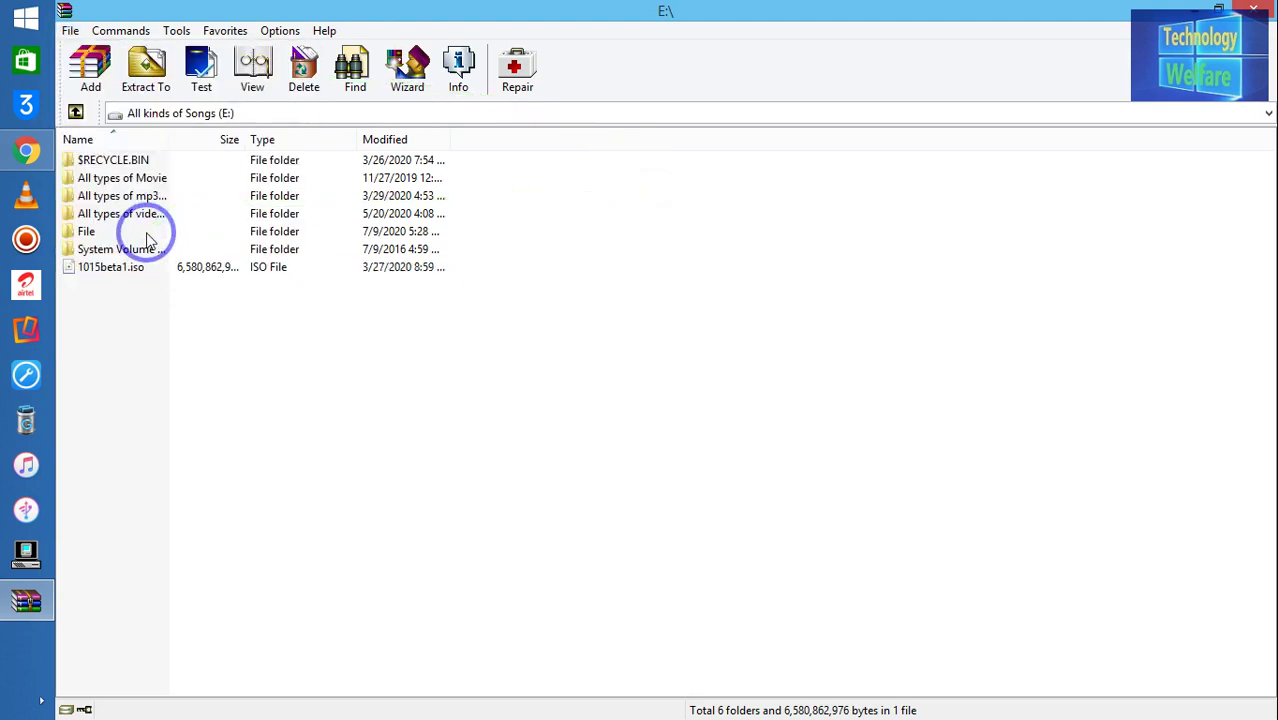
double_click(101, 268)
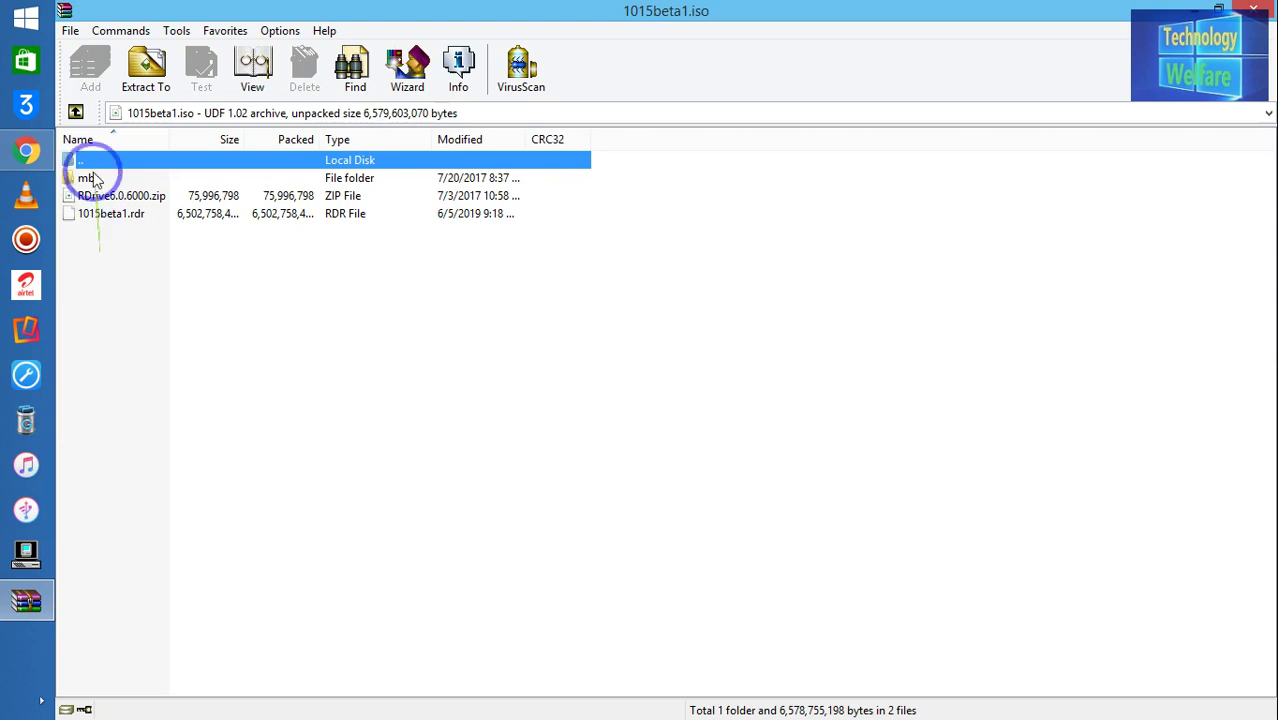
click(135, 218)
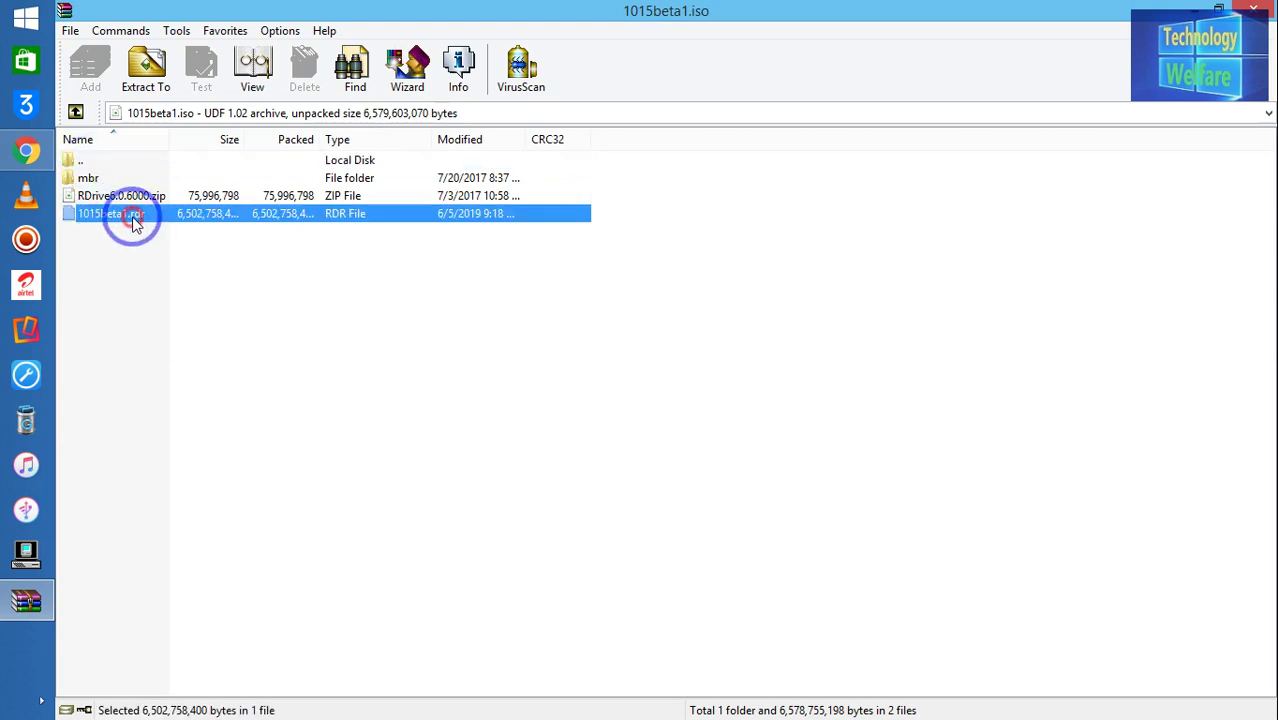
right_click(135, 218)
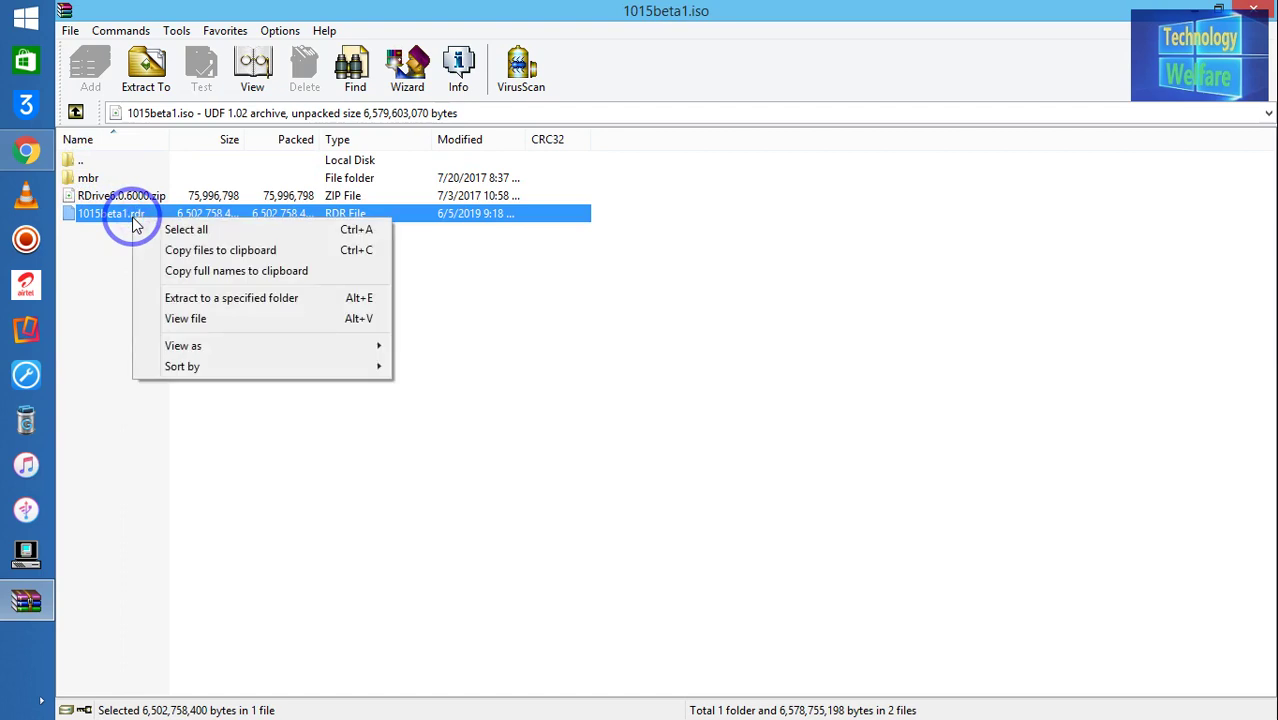
click(70, 31)
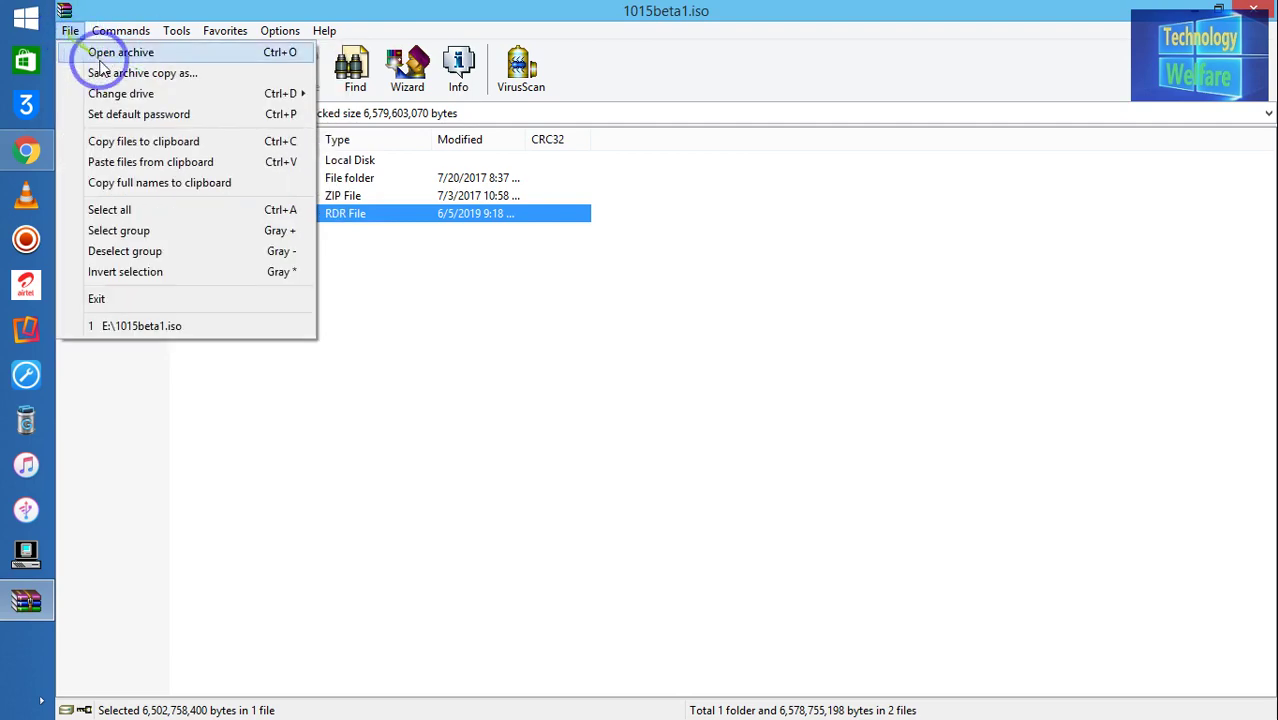
- Save an archive copy to the Desktop, renaming the file to iso.dmg
click(146, 78)
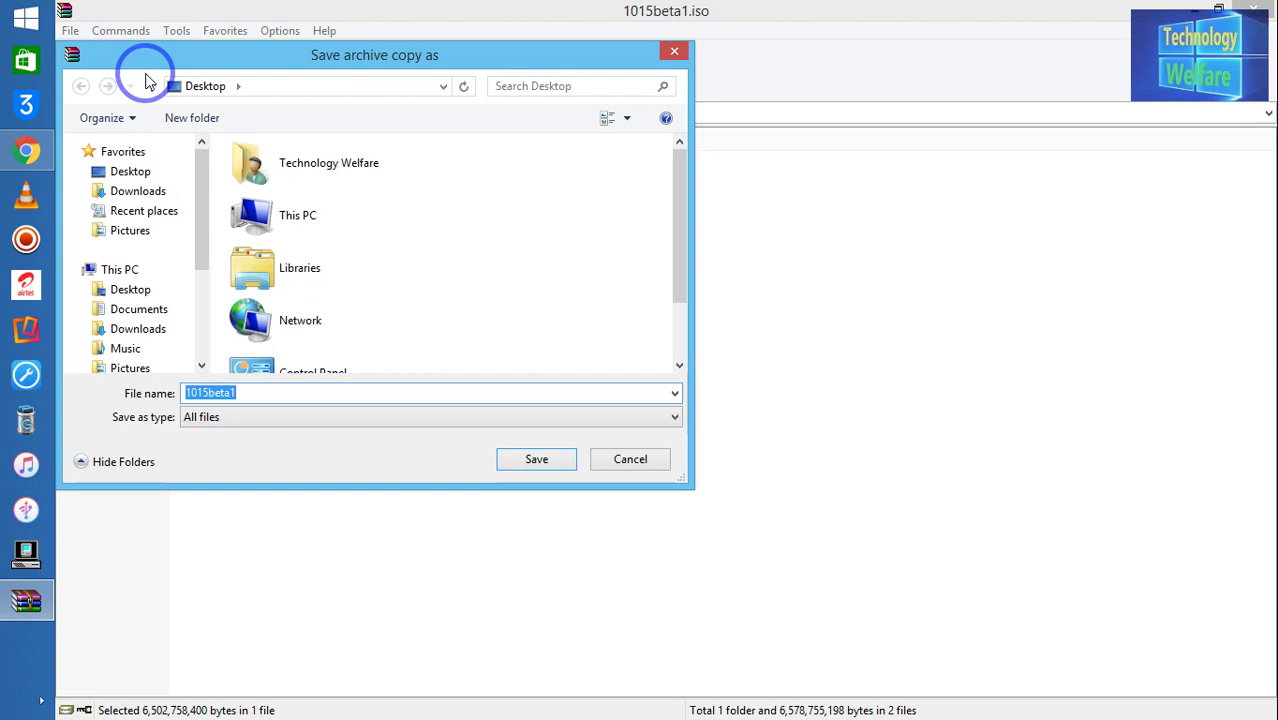
click(249, 392)
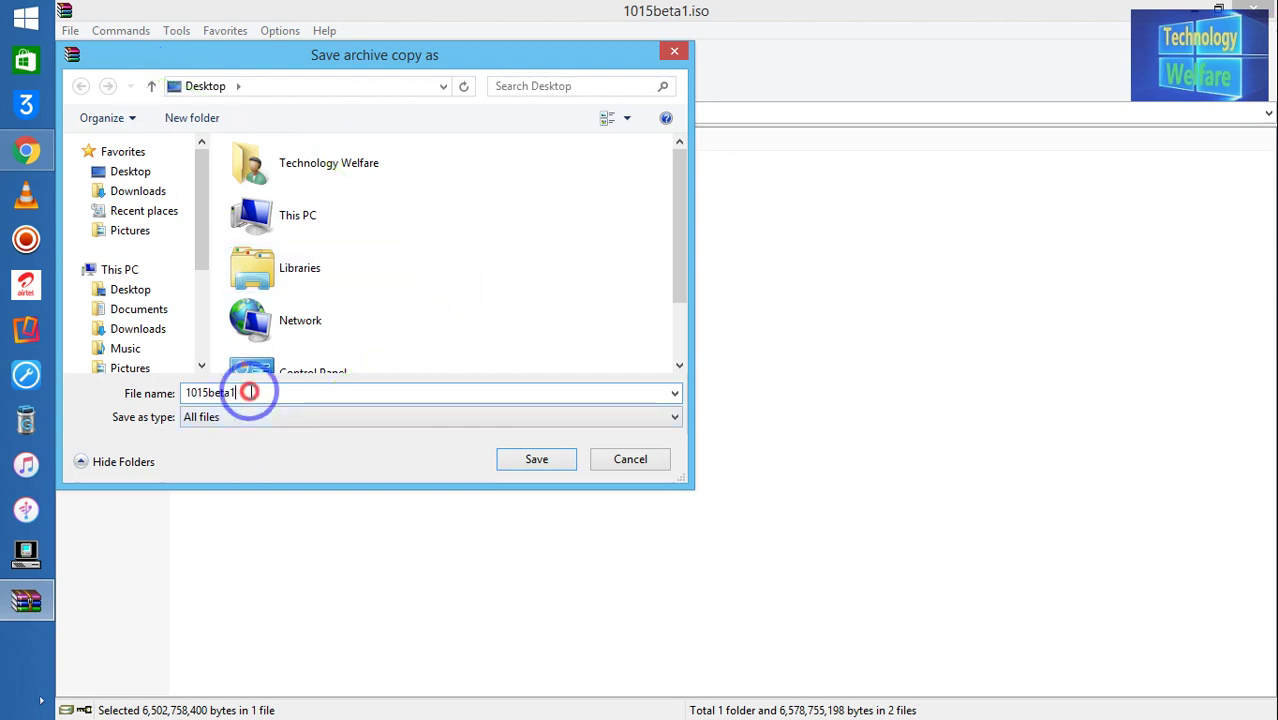
key(BackSpace)
key(BackSpace)
key(BackSpace)
key(BackSpace)
key(BackSpace)
key(BackSpace)
key(BackSpace)
key(BackSpace)
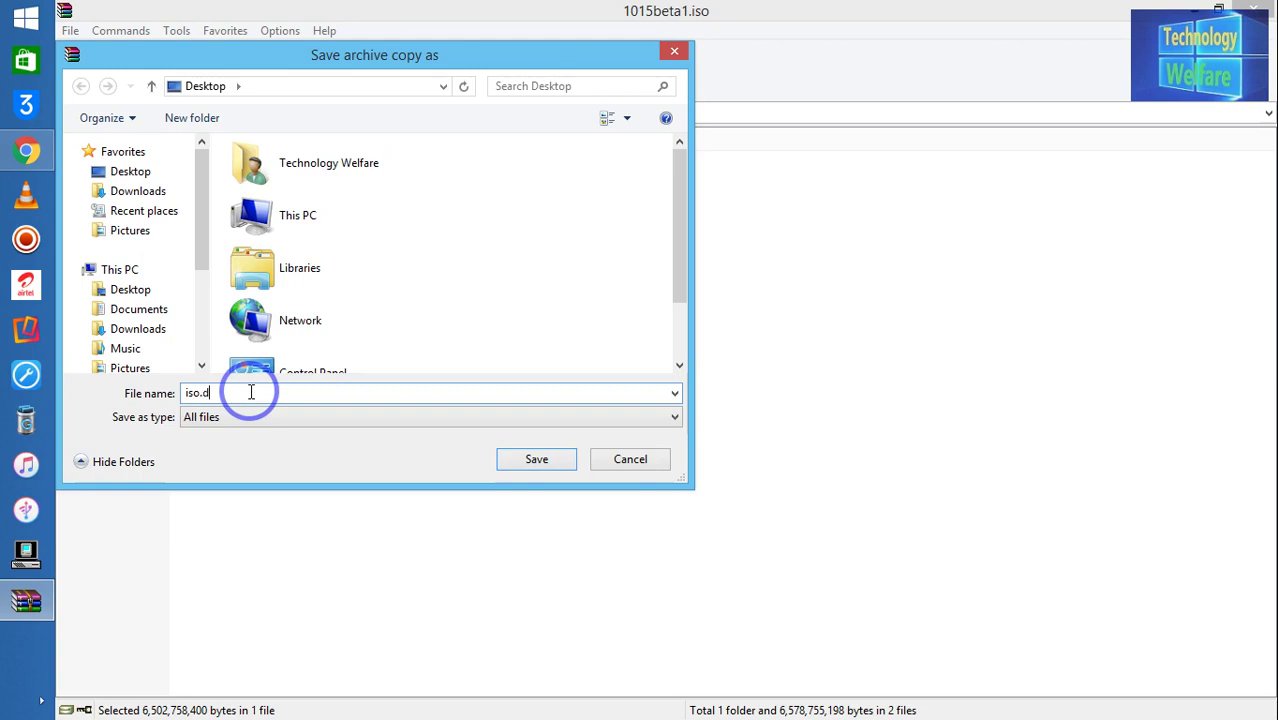
text(mg)
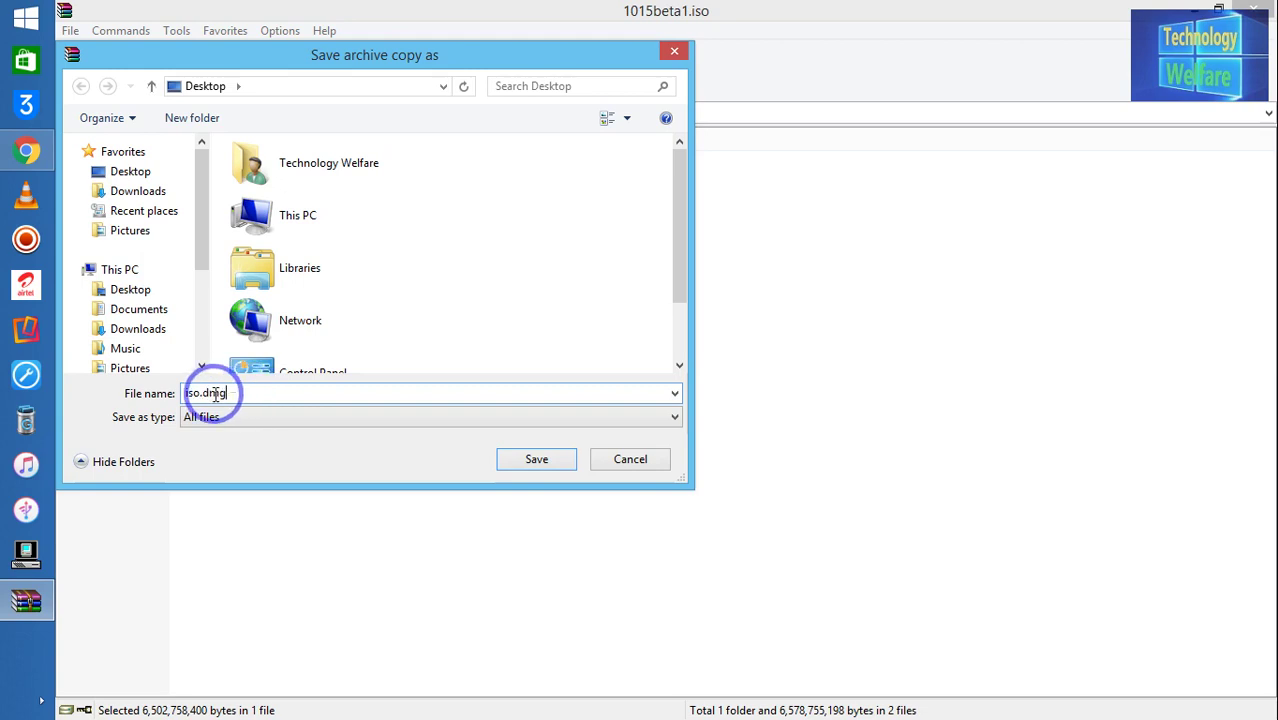
click(520, 462)
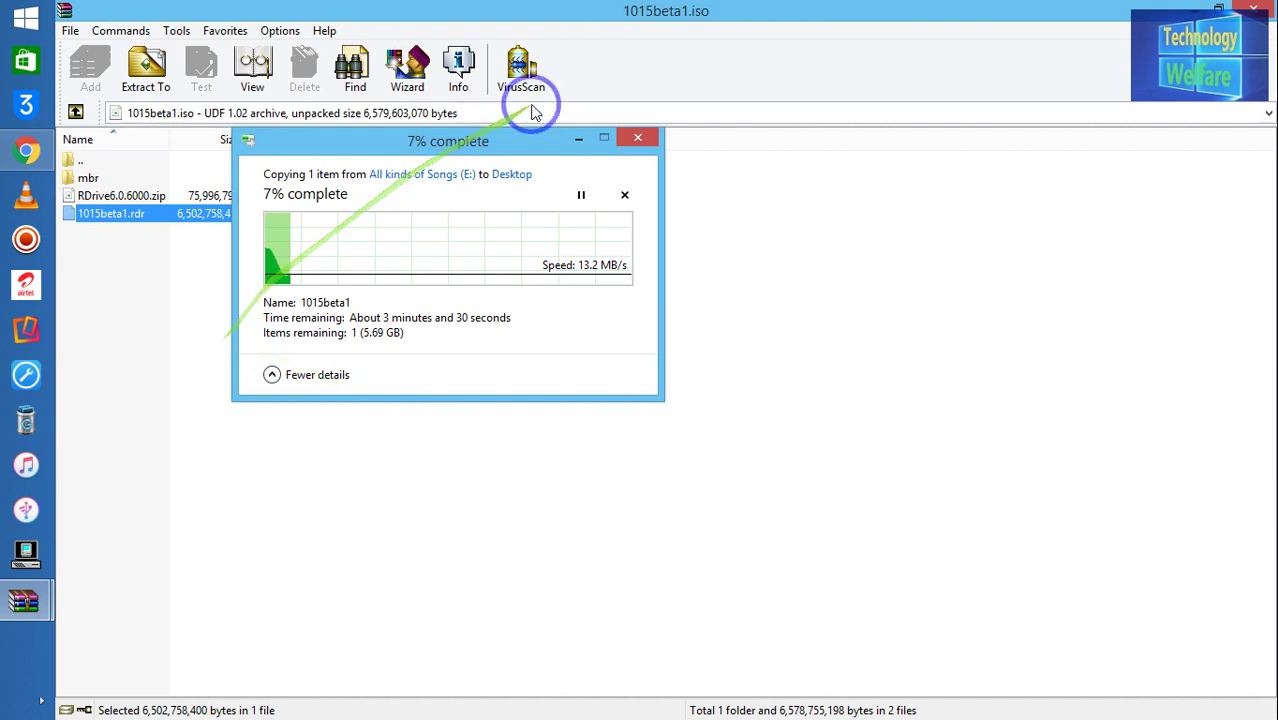
- Move the copy progress window aside, off the file list
drag(414, 145, 787, 192)
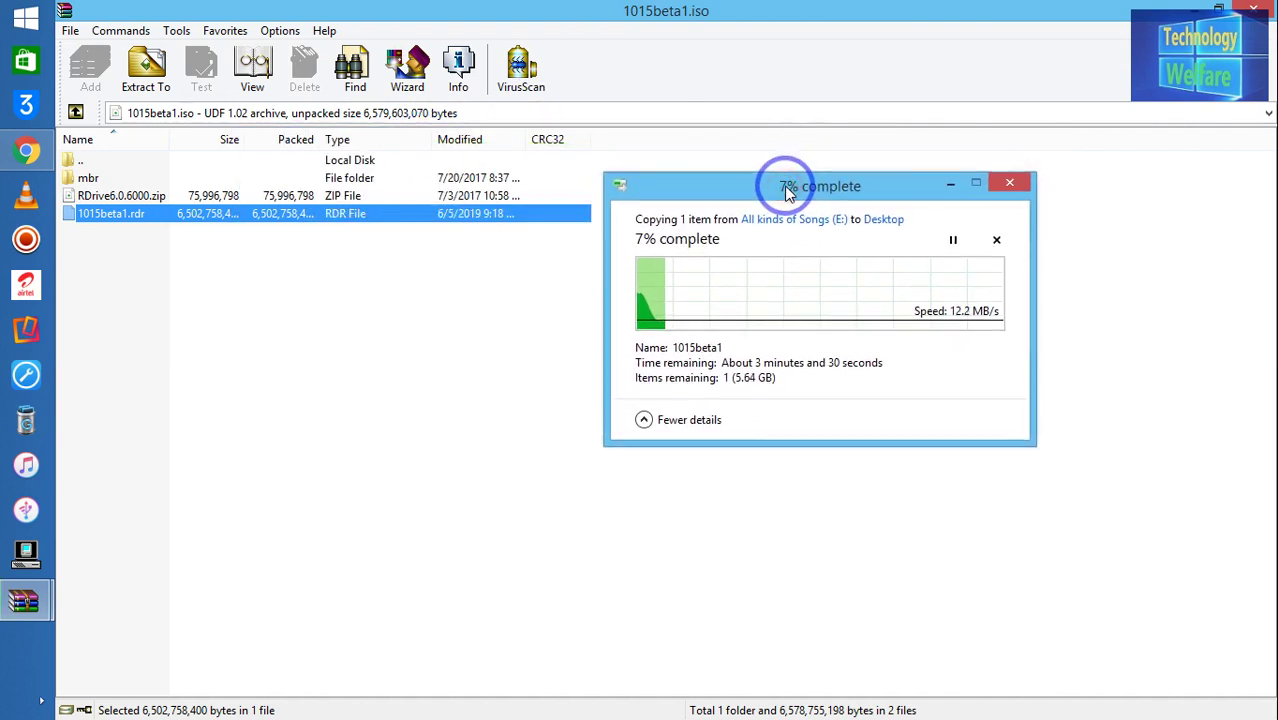